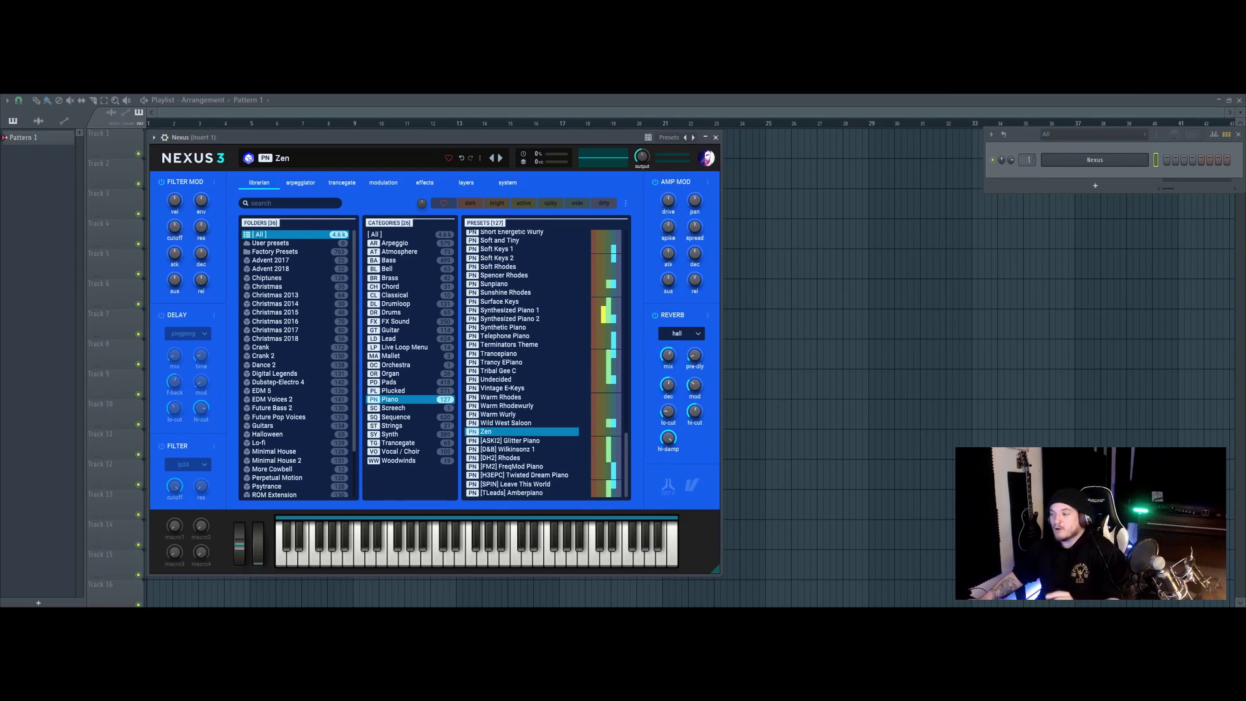
- Bring up the reFX Nexus page in Firefox and scroll through it
mouse_move(410, 613)
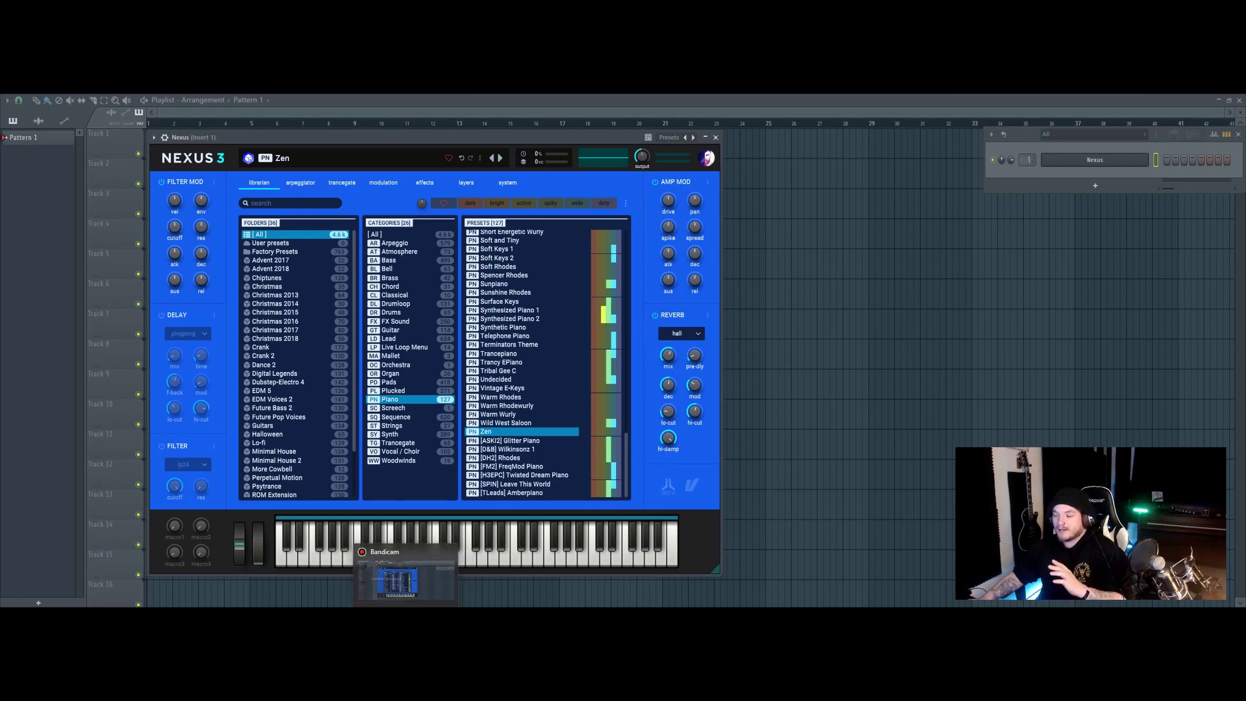
mouse_move(200, 614)
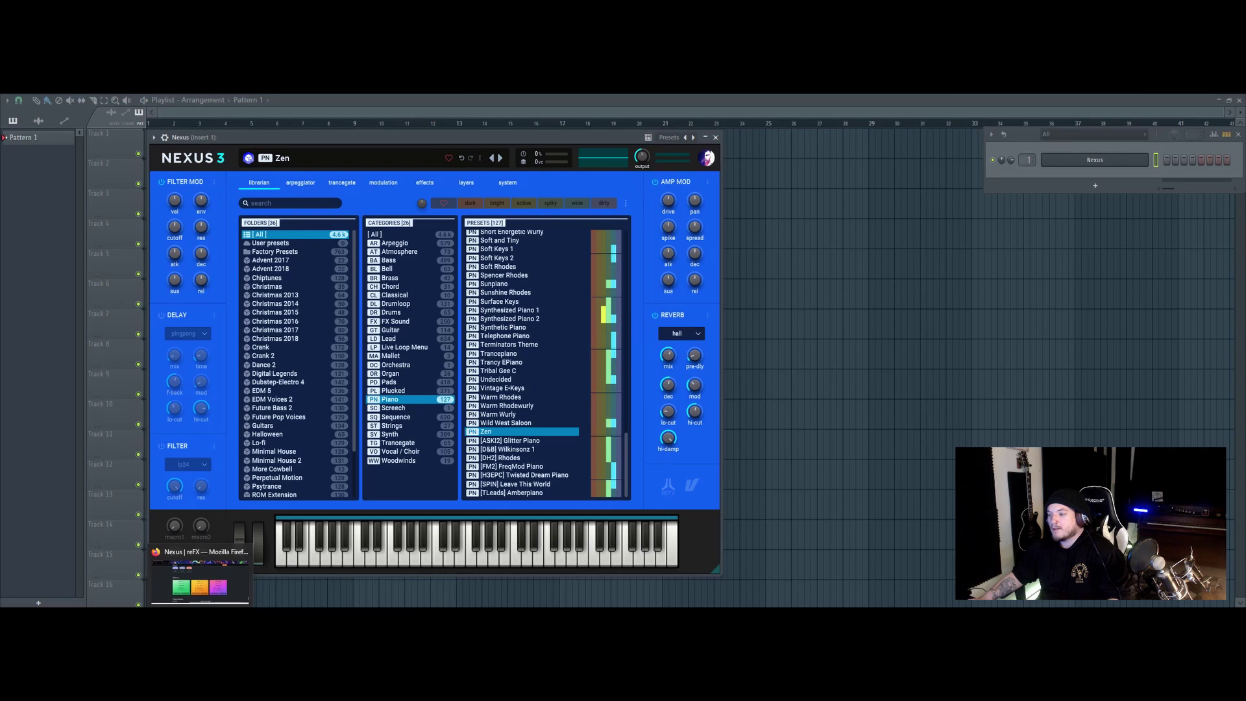
click(200, 584)
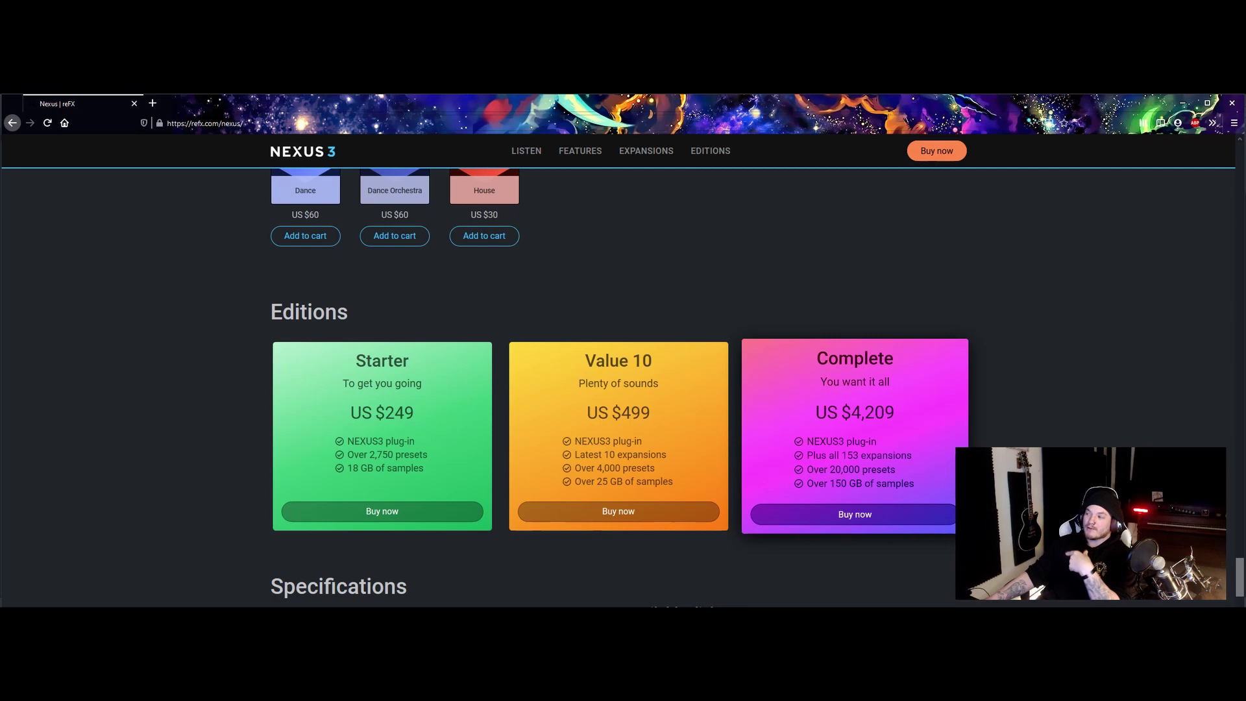
scroll(855, 435, up, 5)
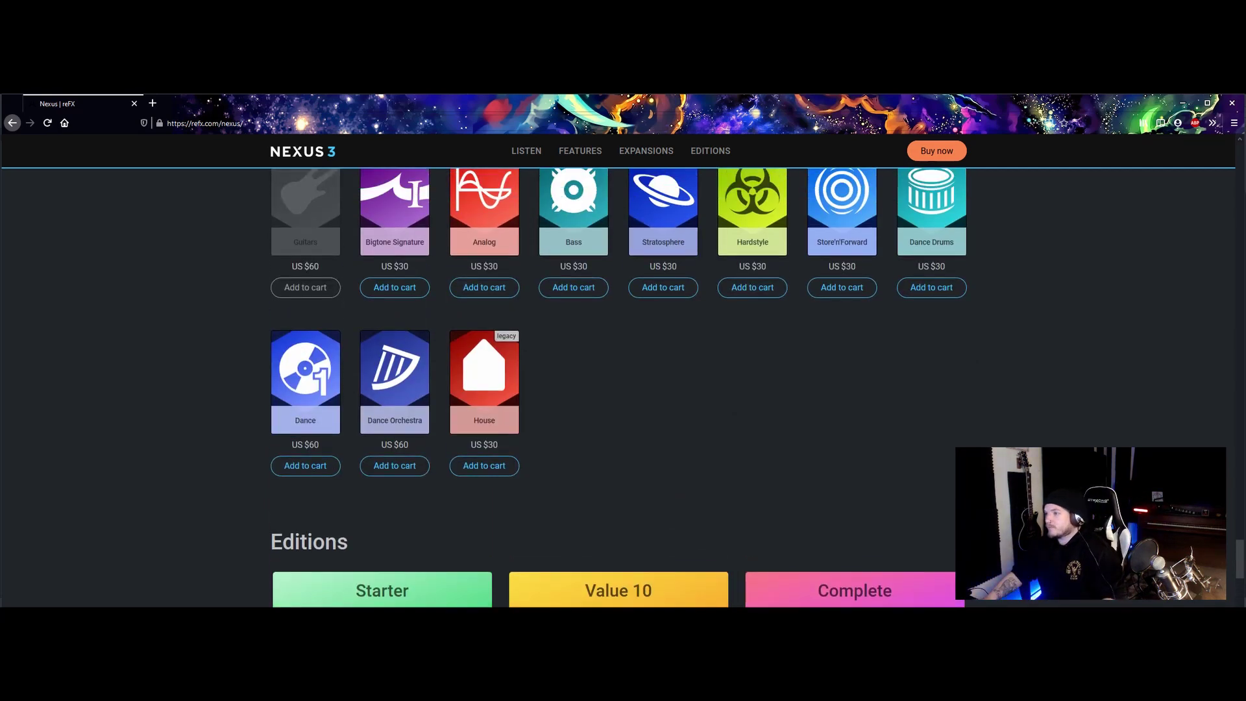
scroll(620, 387, up, 1)
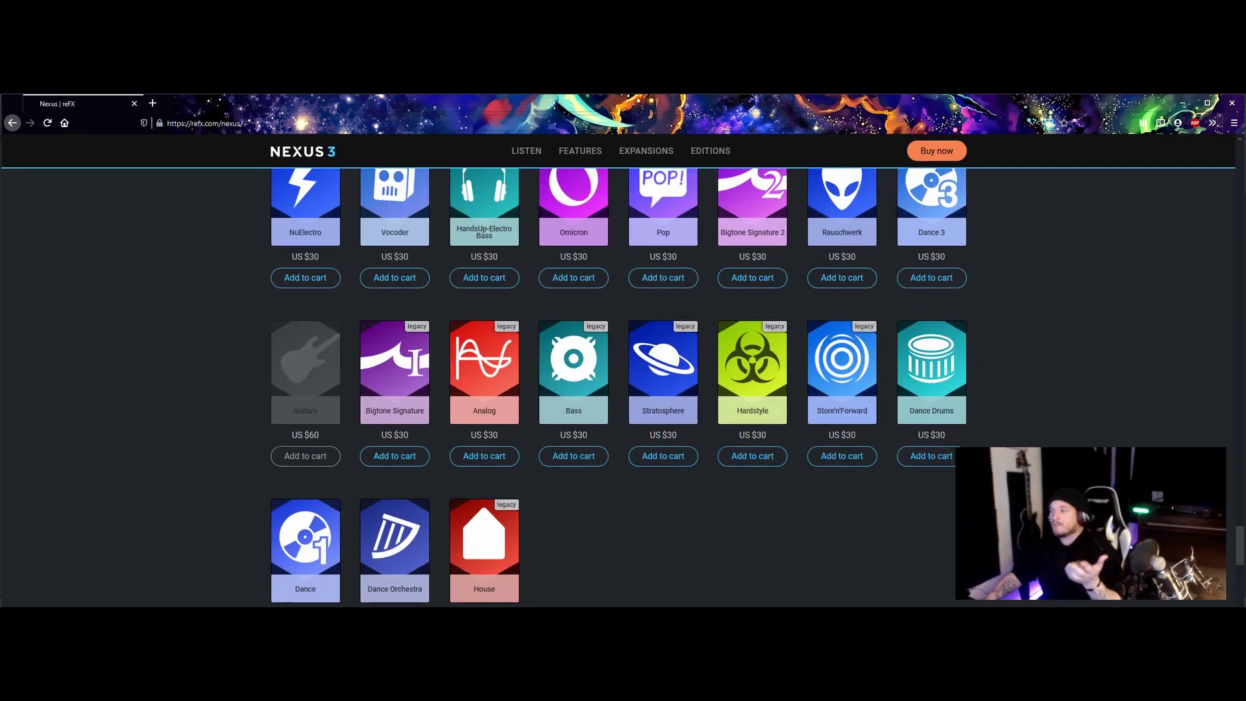
scroll(619, 388, up, 5)
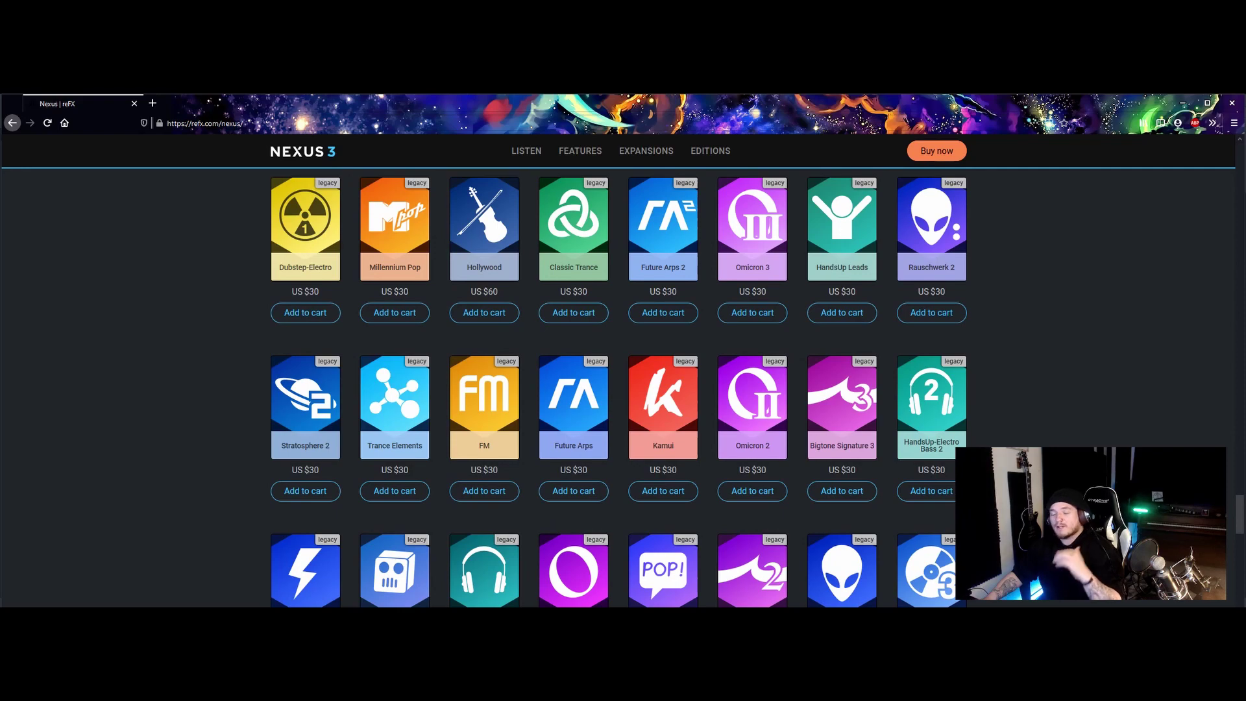
scroll(619, 388, up, 3)
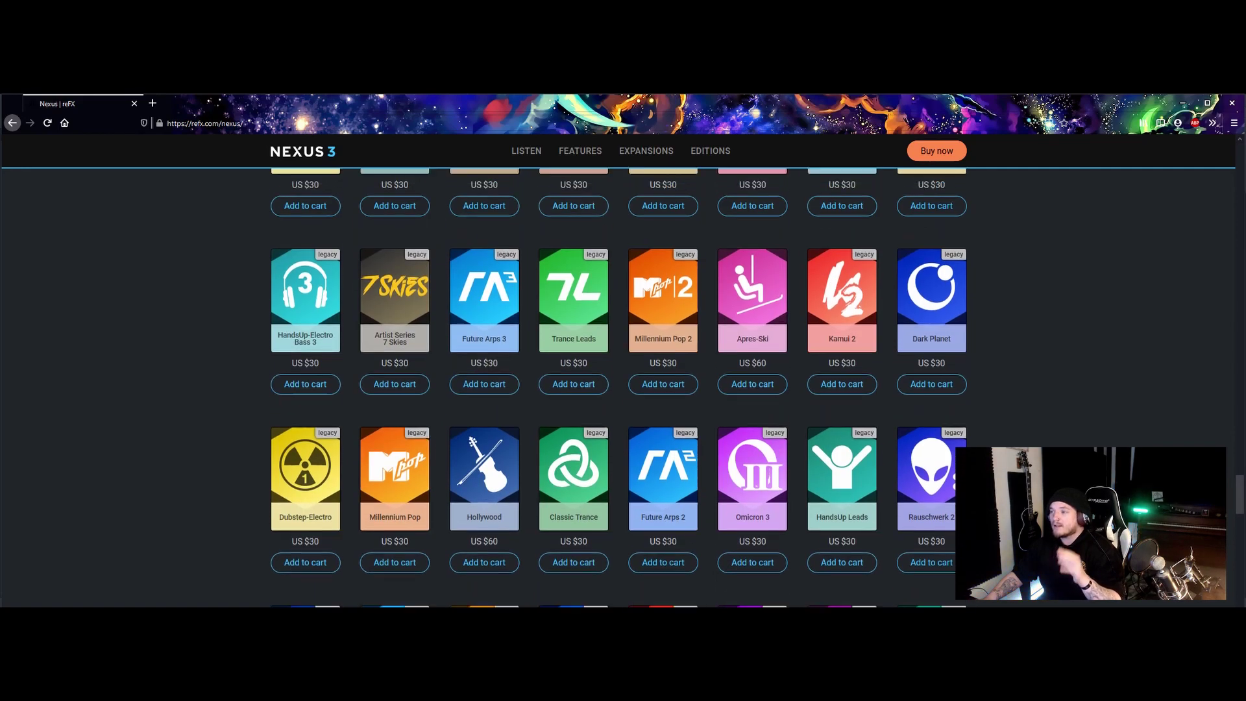
scroll(619, 388, up, 8)
scroll(619, 387, down, 2)
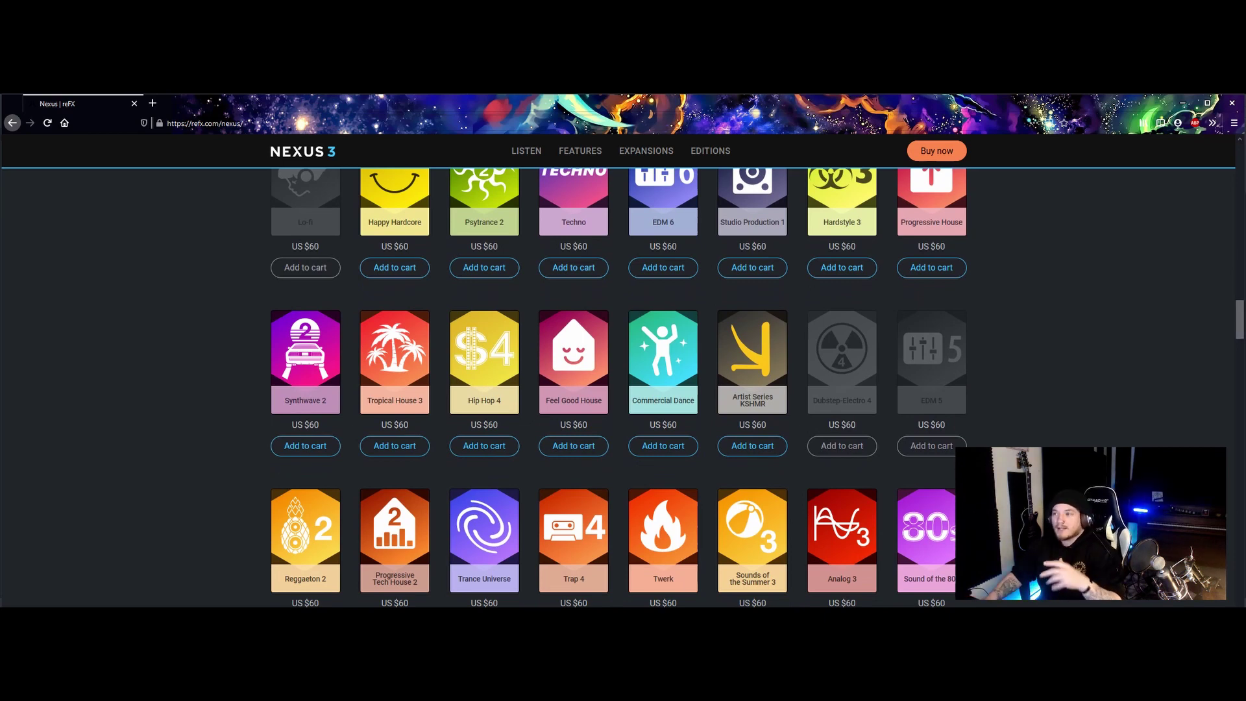
scroll(620, 387, up, 3)
scroll(619, 387, down, 1)
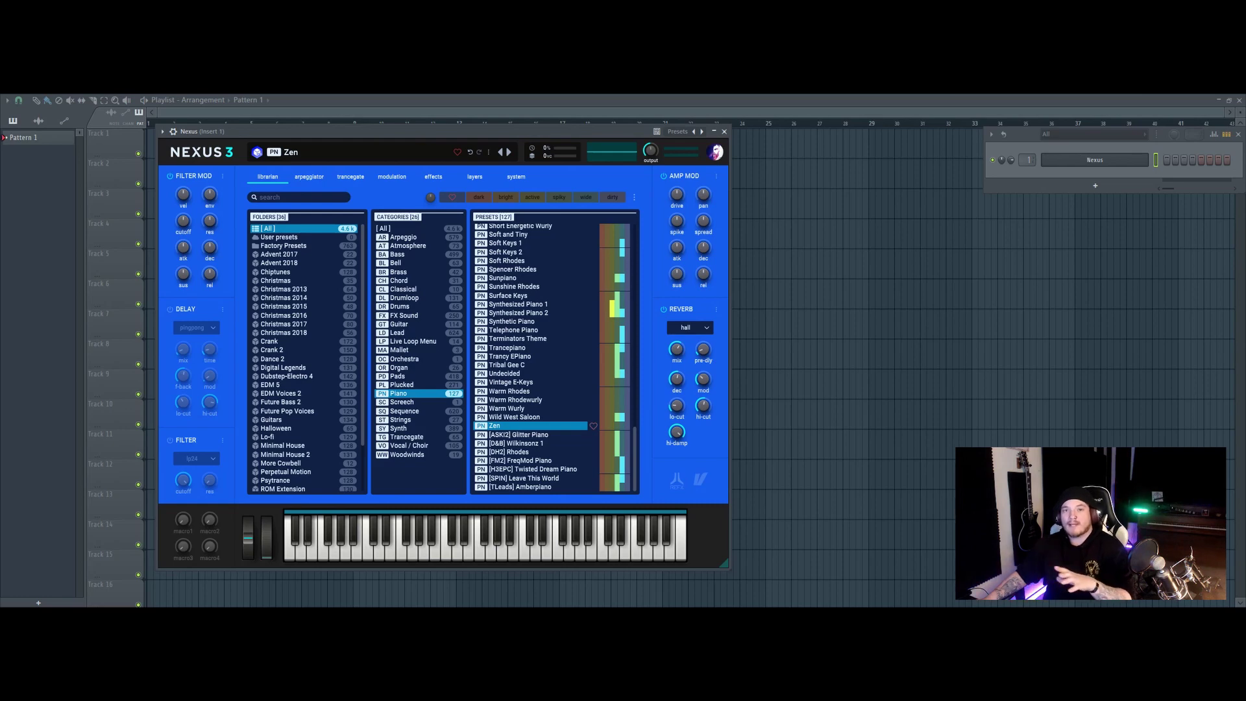
- Switch to the reFX Cloud expansion library and scroll down through it
key(alt+Tab)
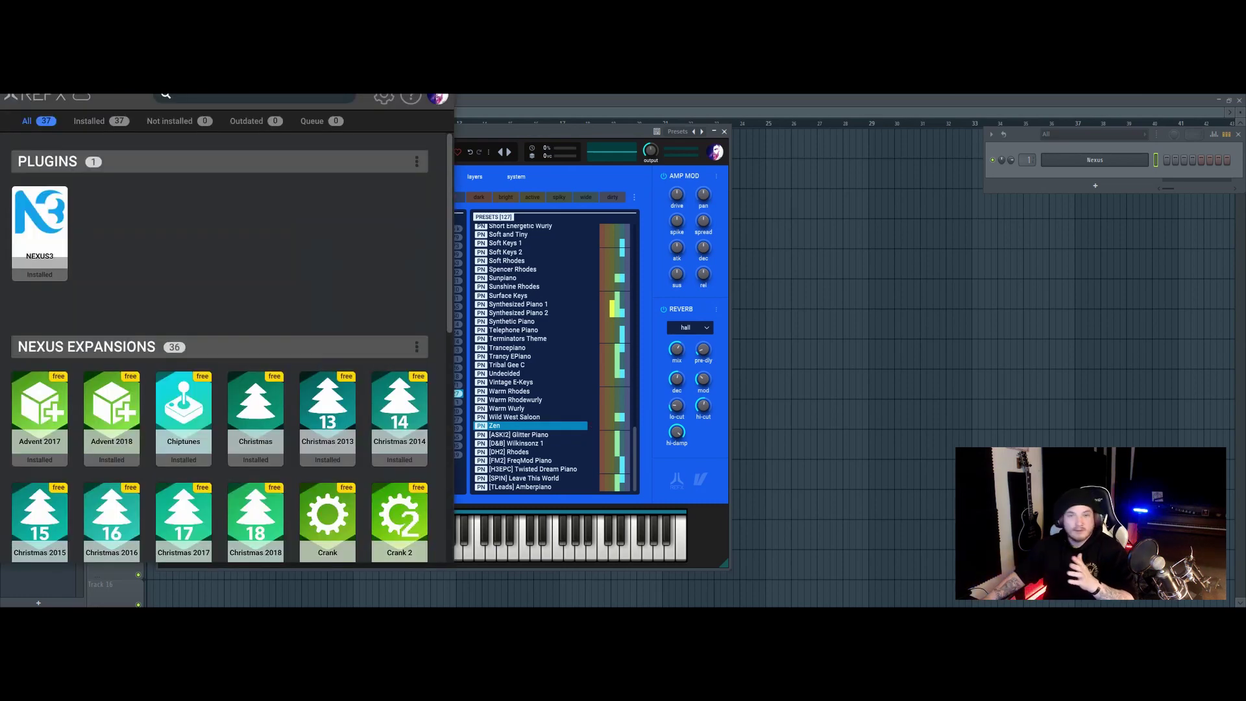
scroll(195, 422, down, 5)
scroll(256, 357, down, 2)
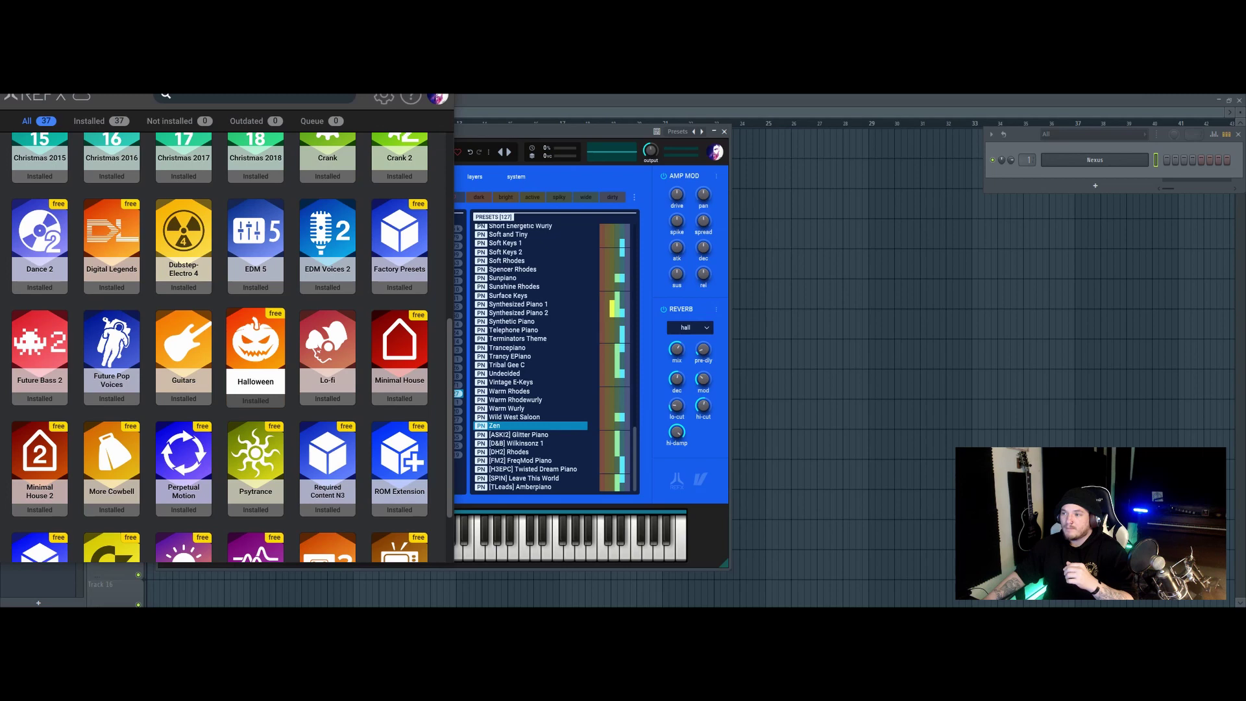
scroll(256, 344, down, 1)
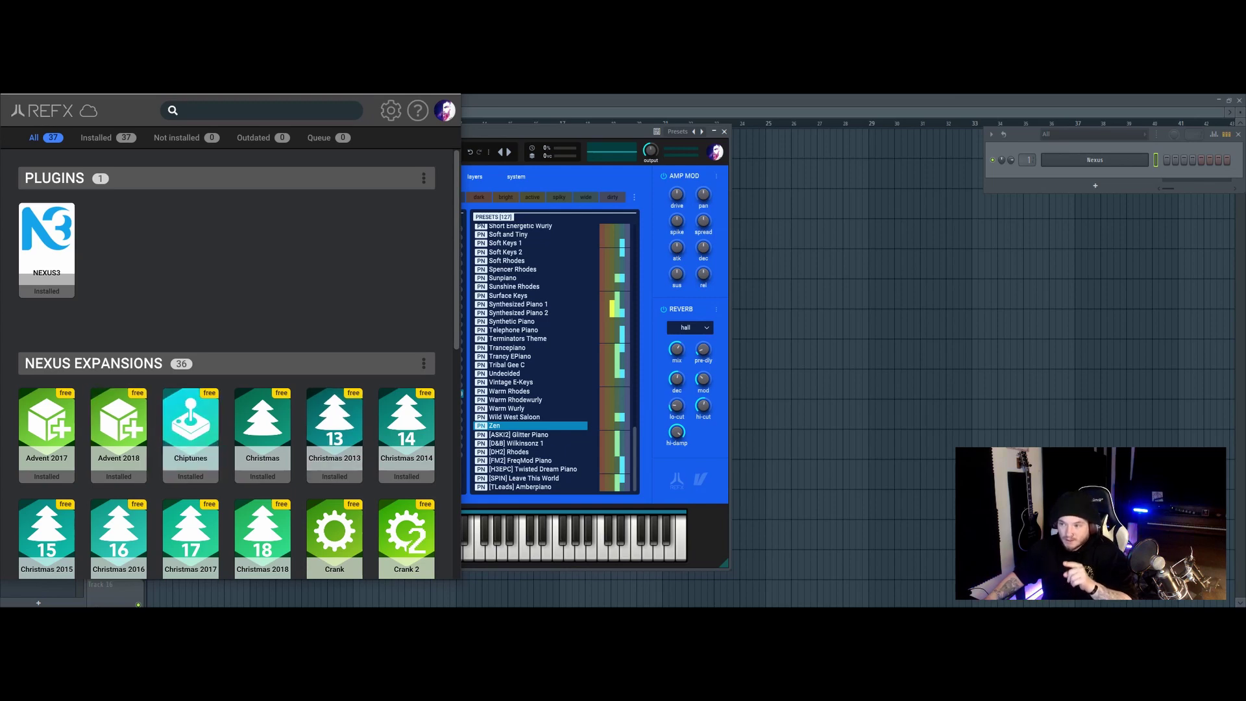
scroll(191, 370, down, 5)
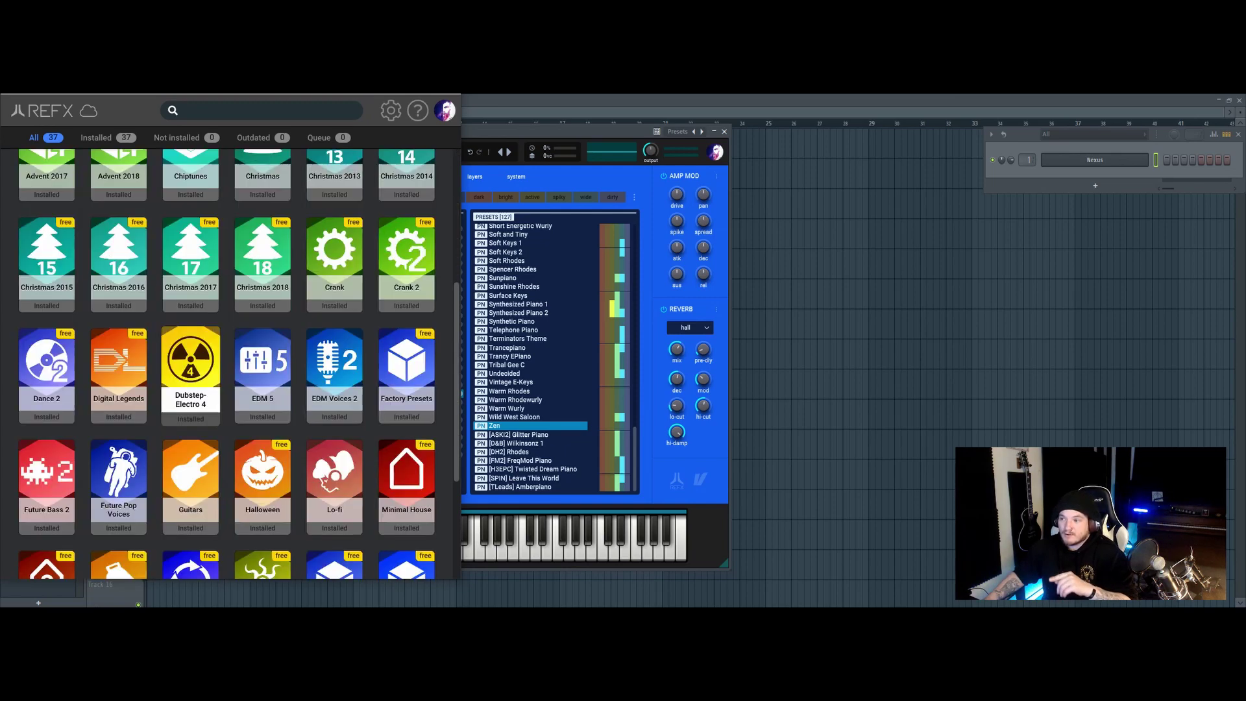
- Back in Nexus, filter to Lo-fi Piano presets, try Soft Keys 2 and Grand Soft, then load LoFi Piano 3
mouse_move(206, 371)
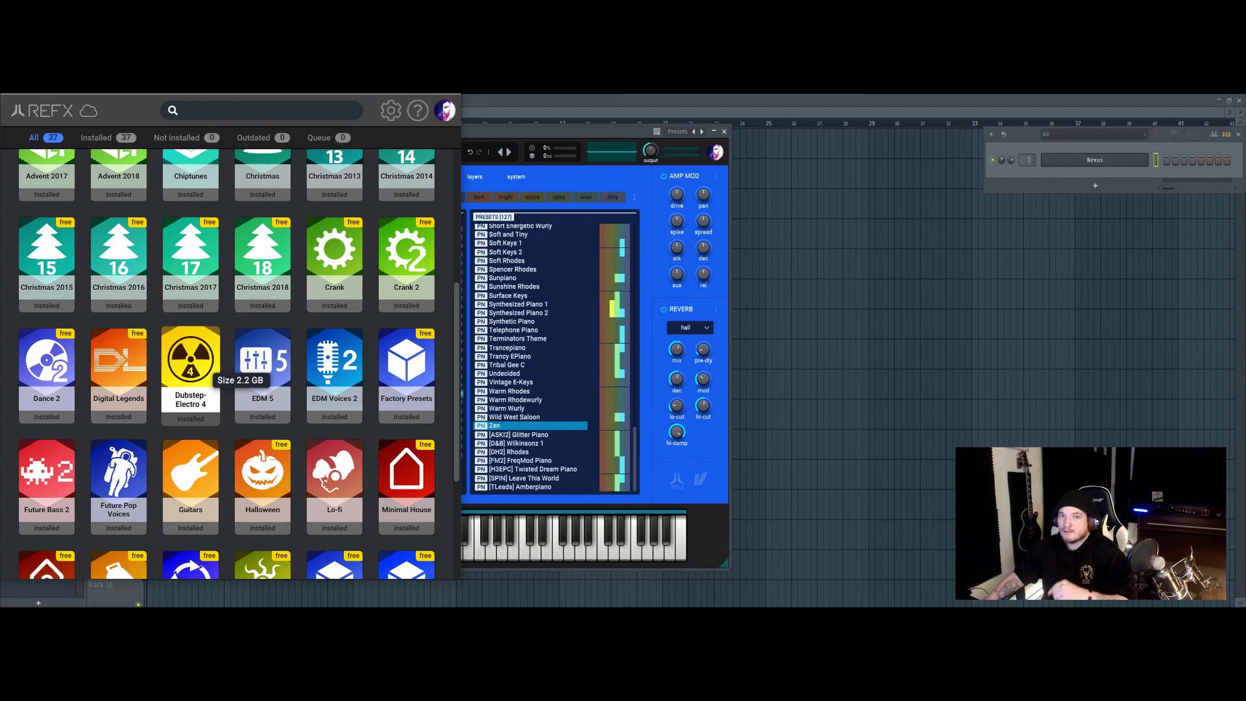
click(493, 260)
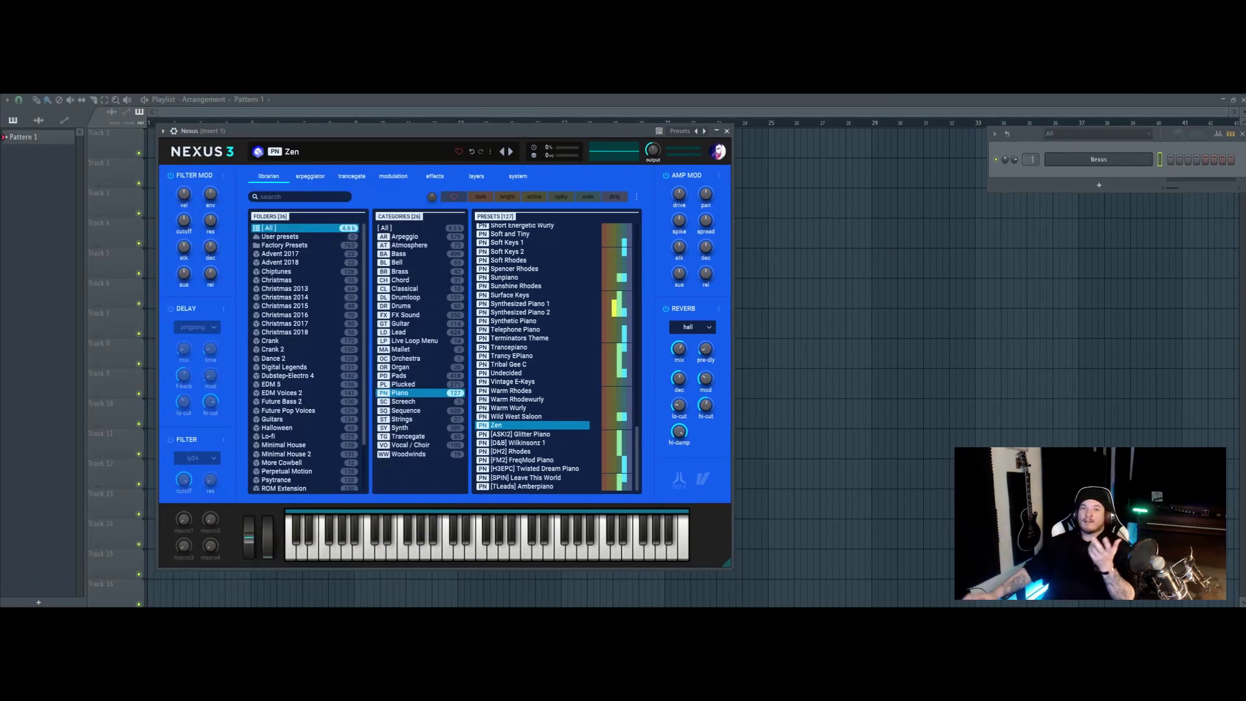
click(269, 437)
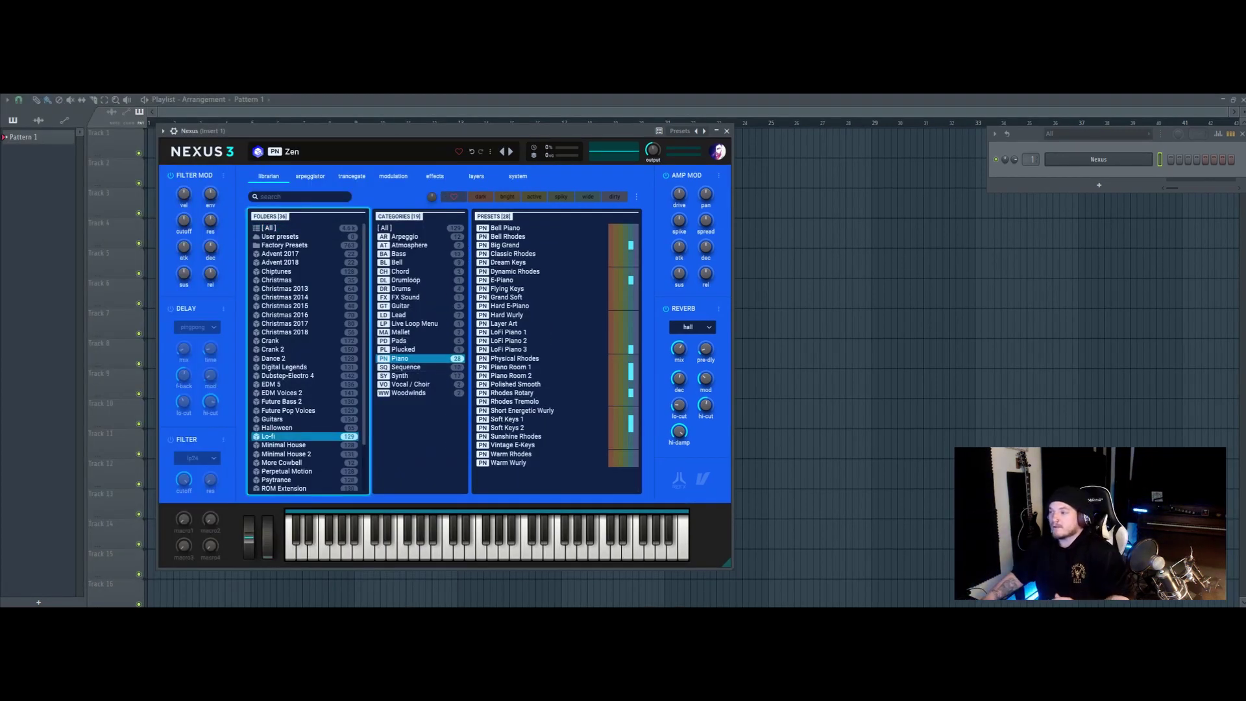
click(400, 358)
click(507, 427)
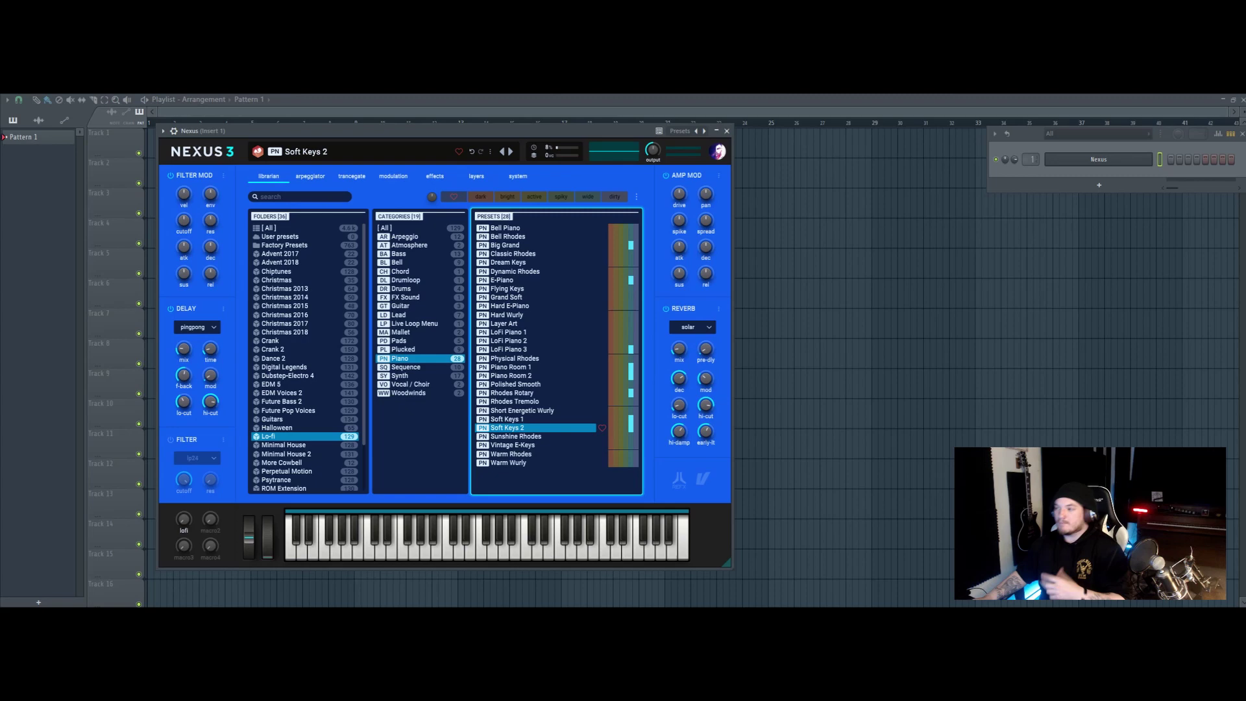
click(506, 297)
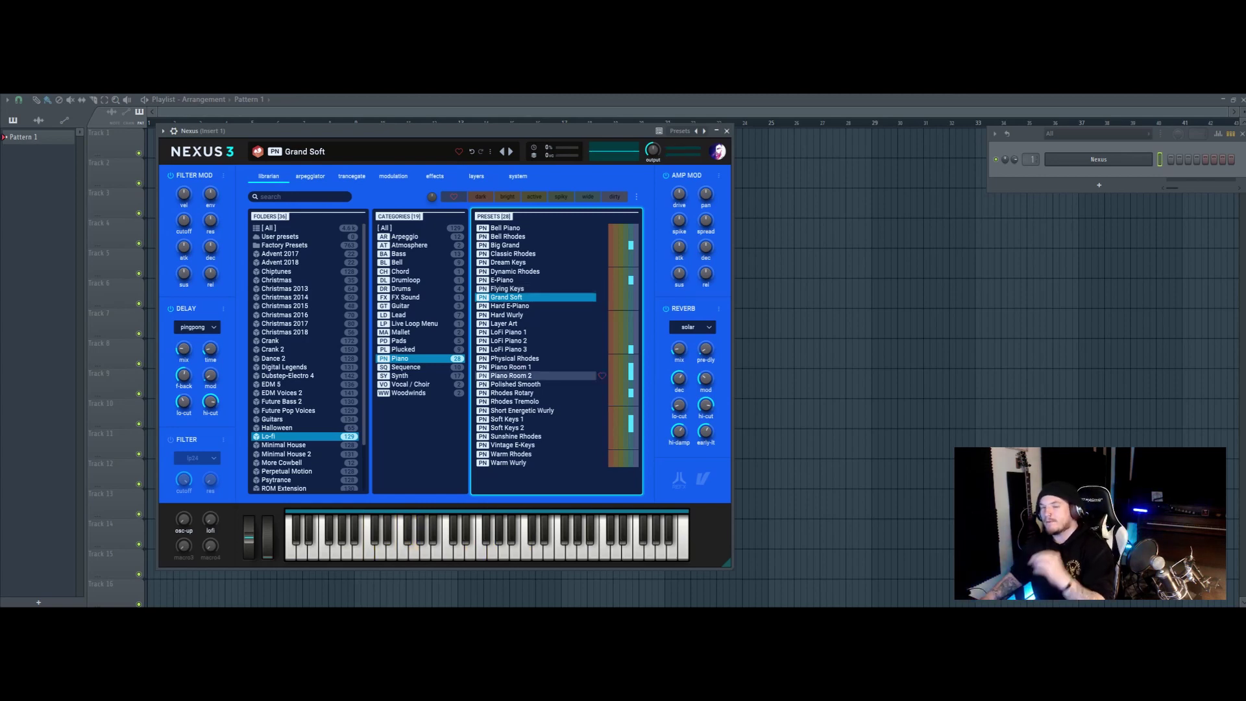
click(519, 349)
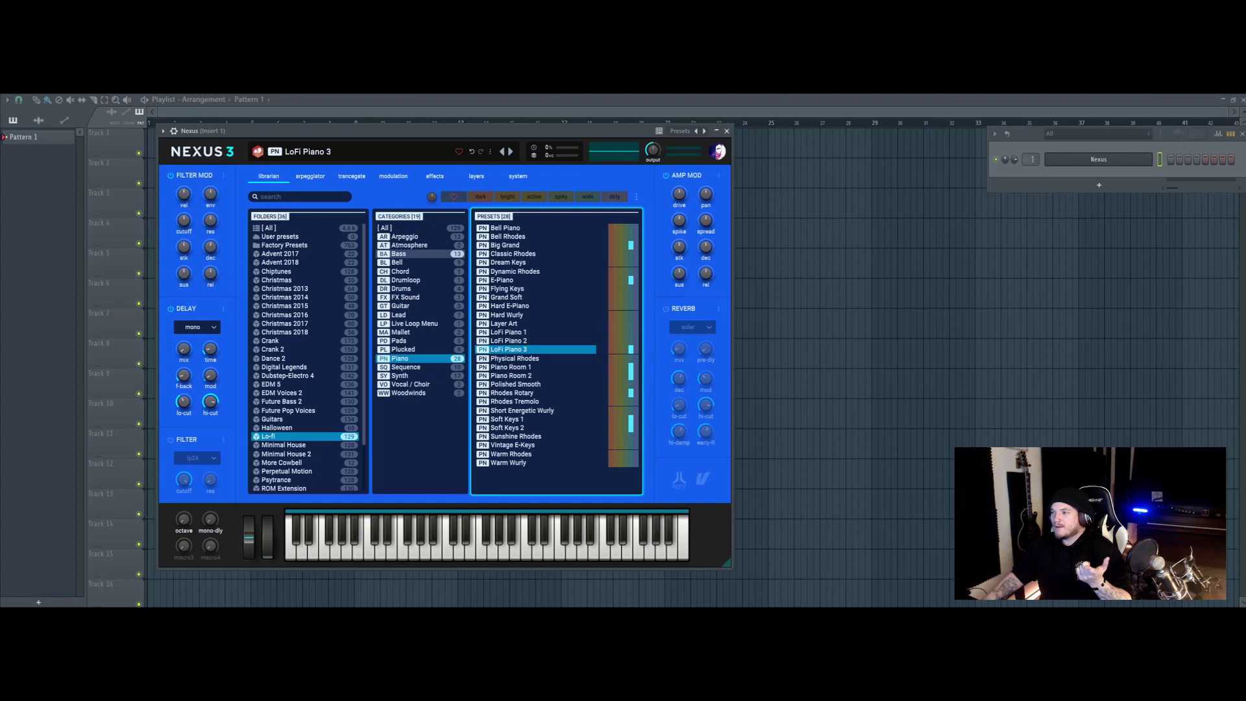
- Pick the Lo-fi Atmosphere category and load the Rain Atmo Menu preset
click(409, 246)
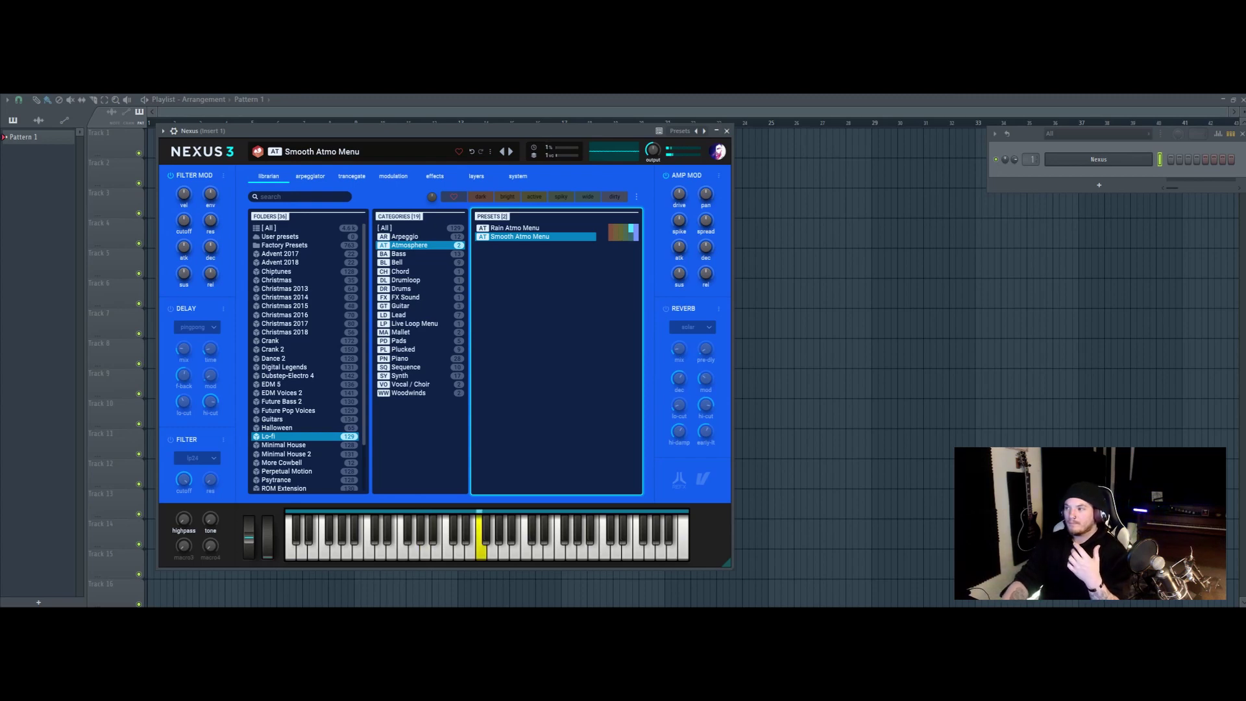
click(515, 228)
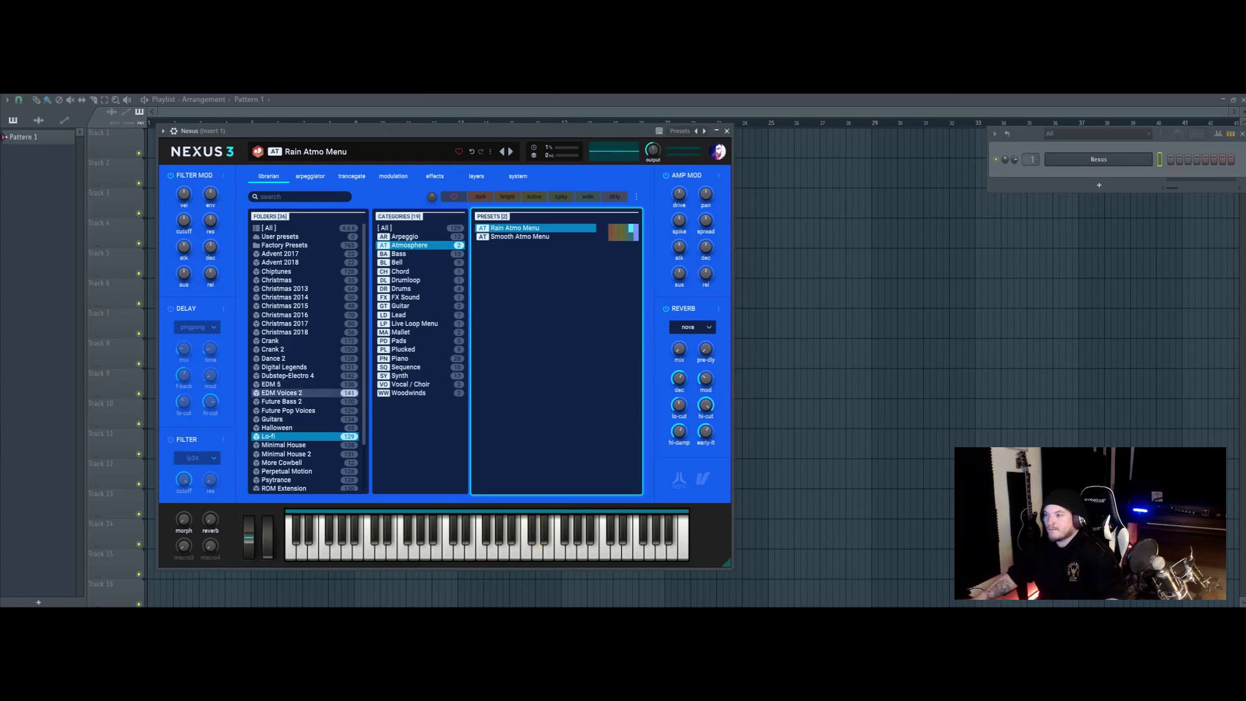
- In EDM Voices 2, audition Chopped Baby, Chopped Up 1, Female Vocal Chops 3, Moombah Voice and Talkbox 2
click(279, 392)
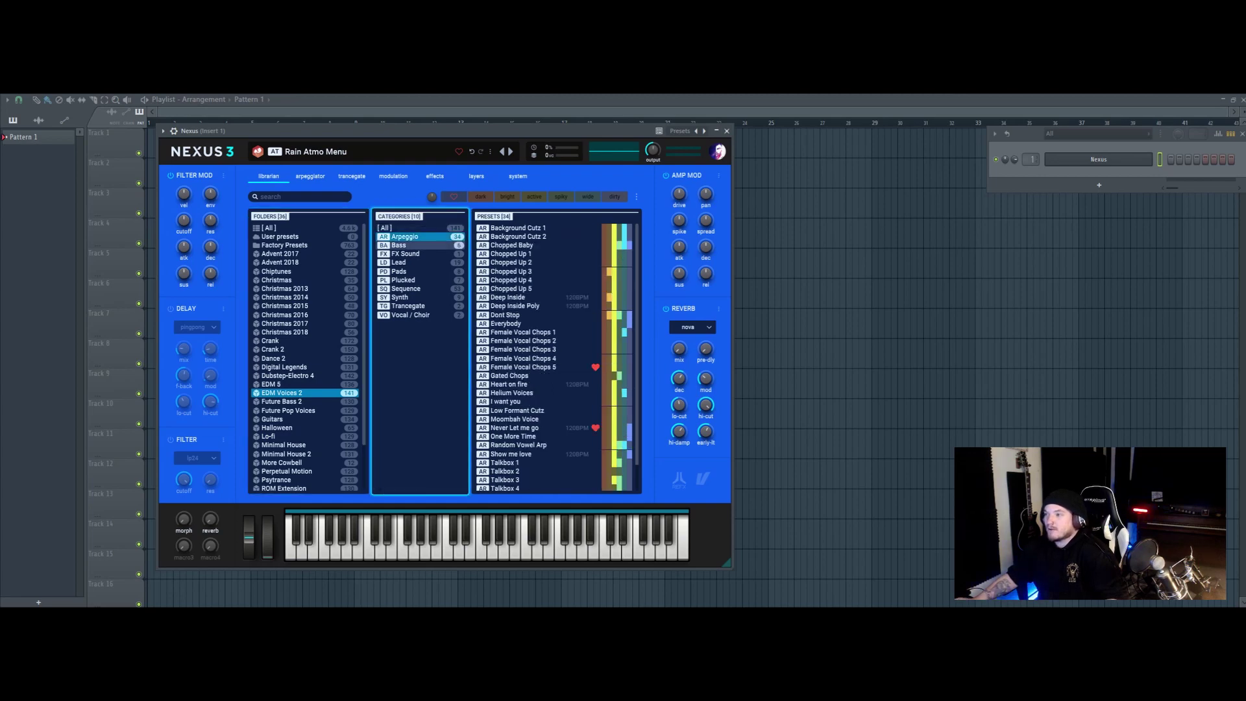
click(512, 246)
click(512, 254)
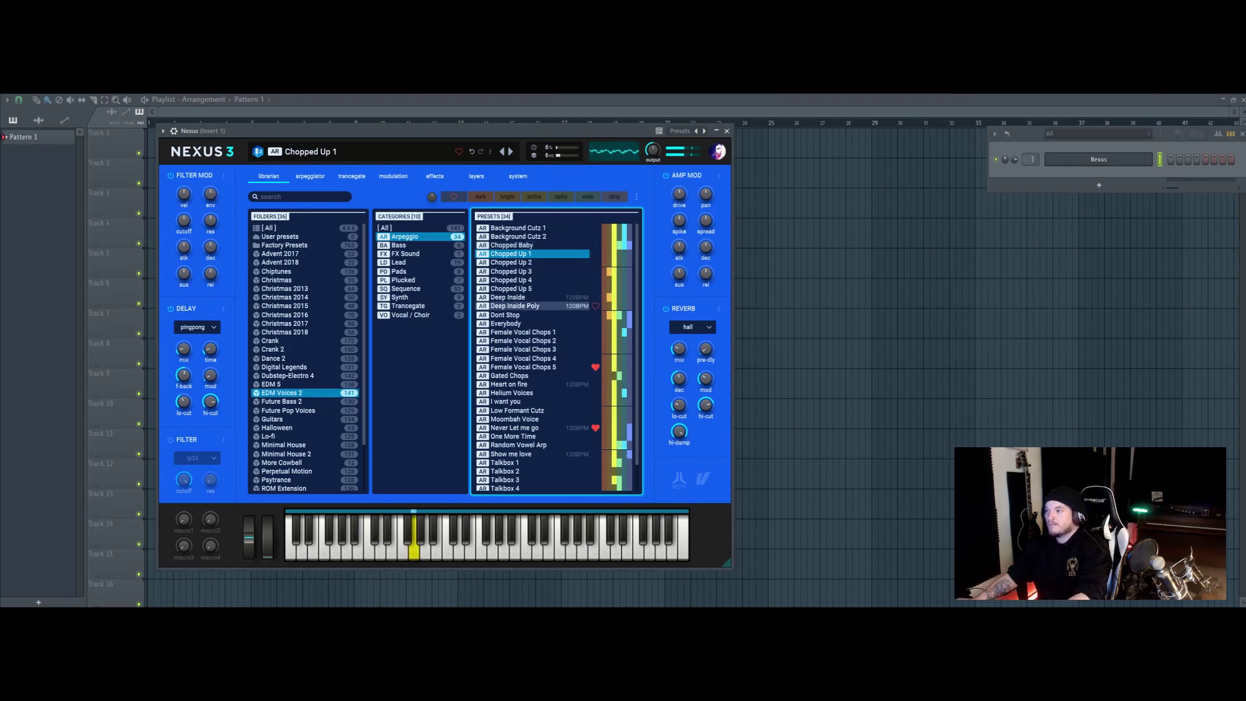
click(523, 349)
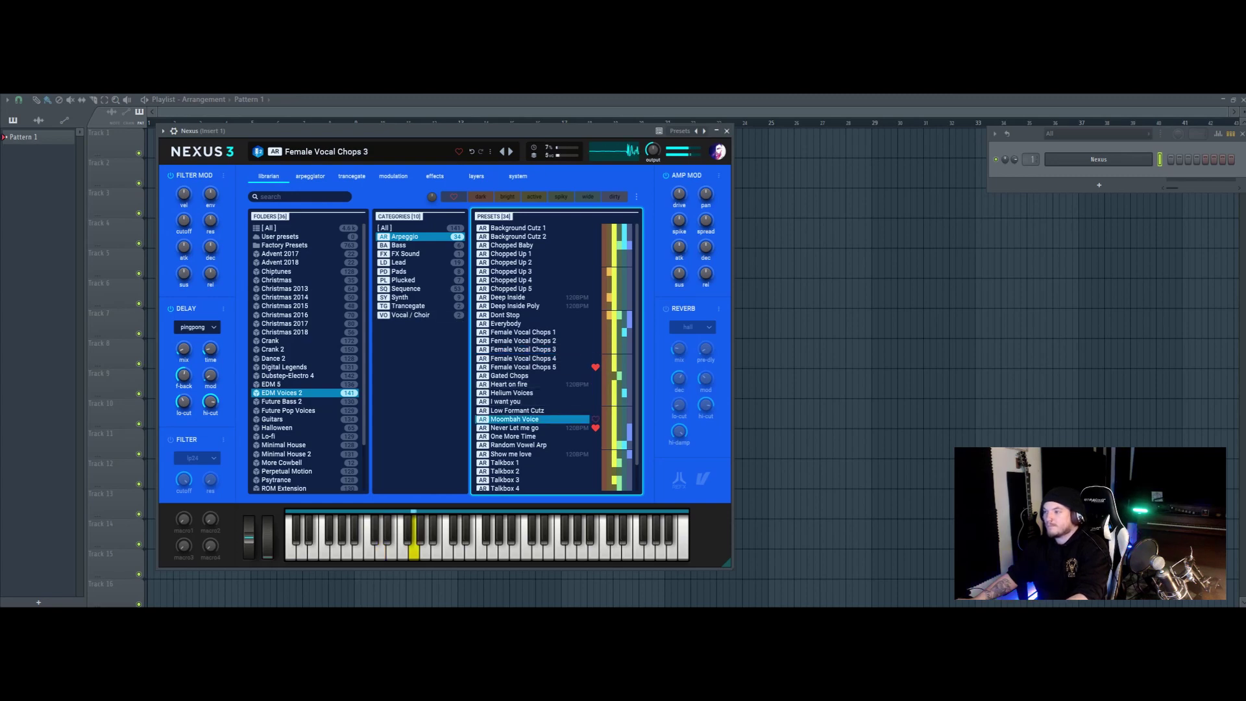
click(514, 419)
scroll(514, 419, down, 1)
click(510, 443)
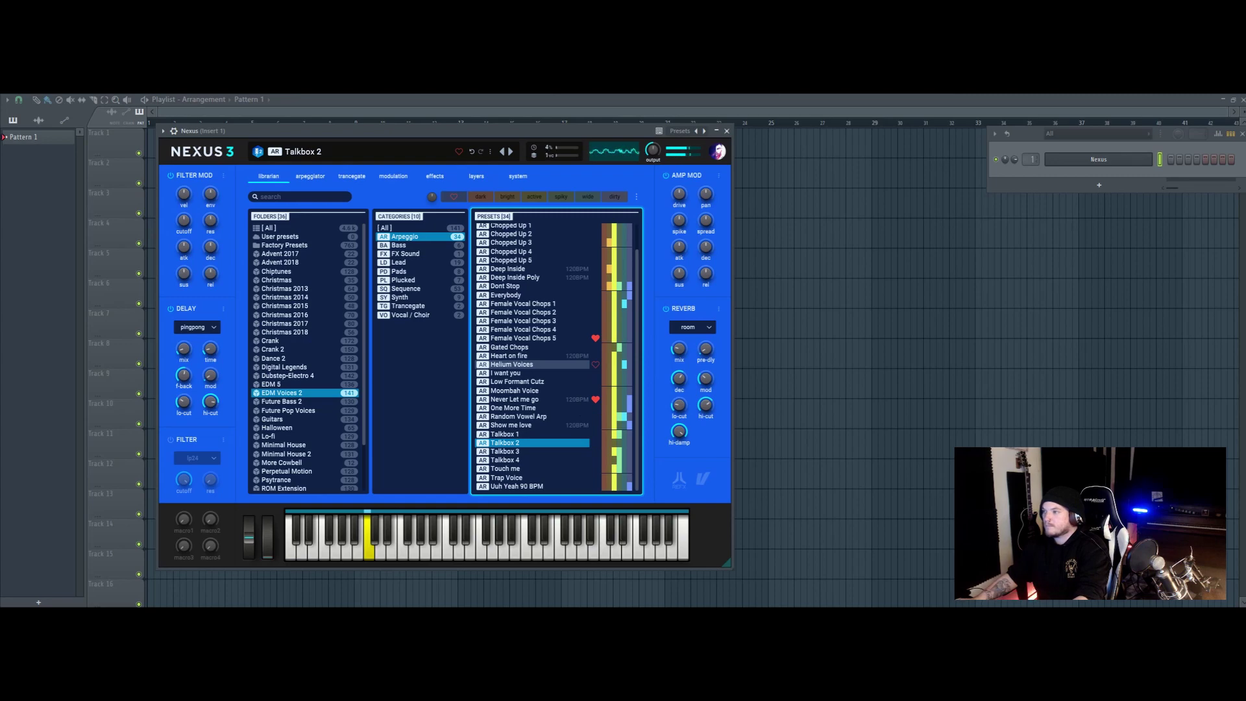
- Try Lead preset Commercial Voice 3, load Vocal / Choir preset Pop Choir Ooh-Mmm MW, then list Sequence presets
click(399, 262)
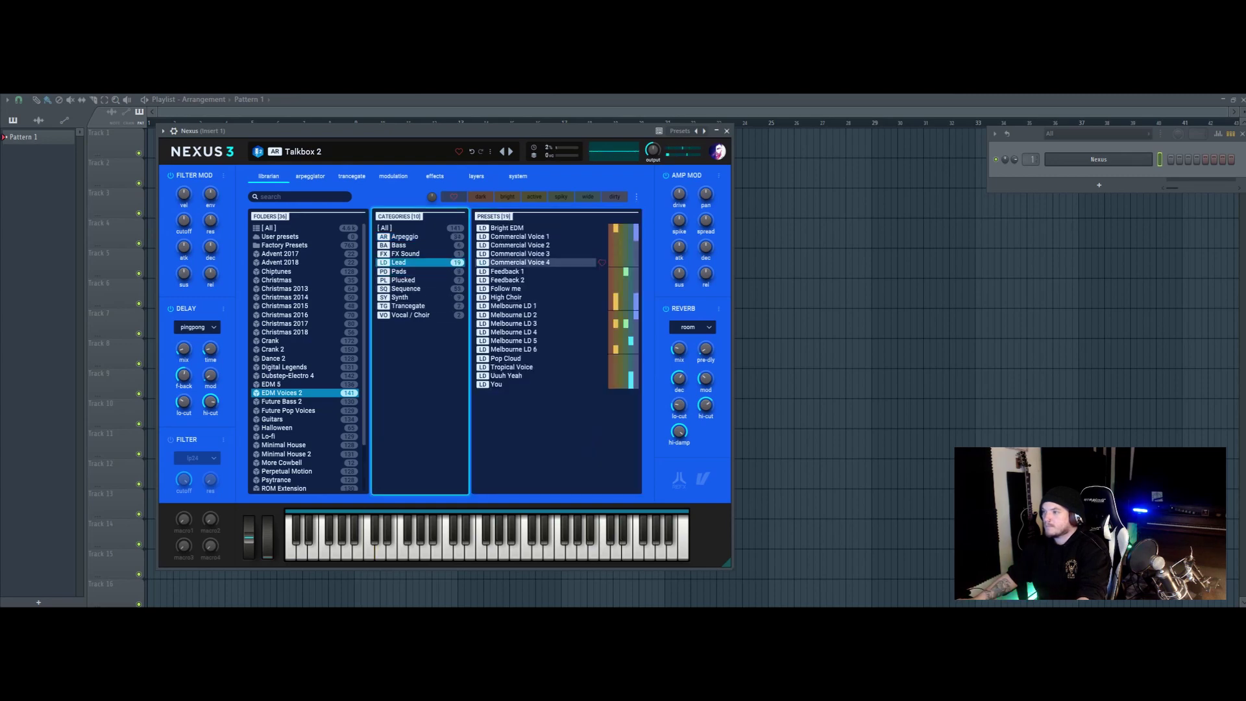
click(519, 254)
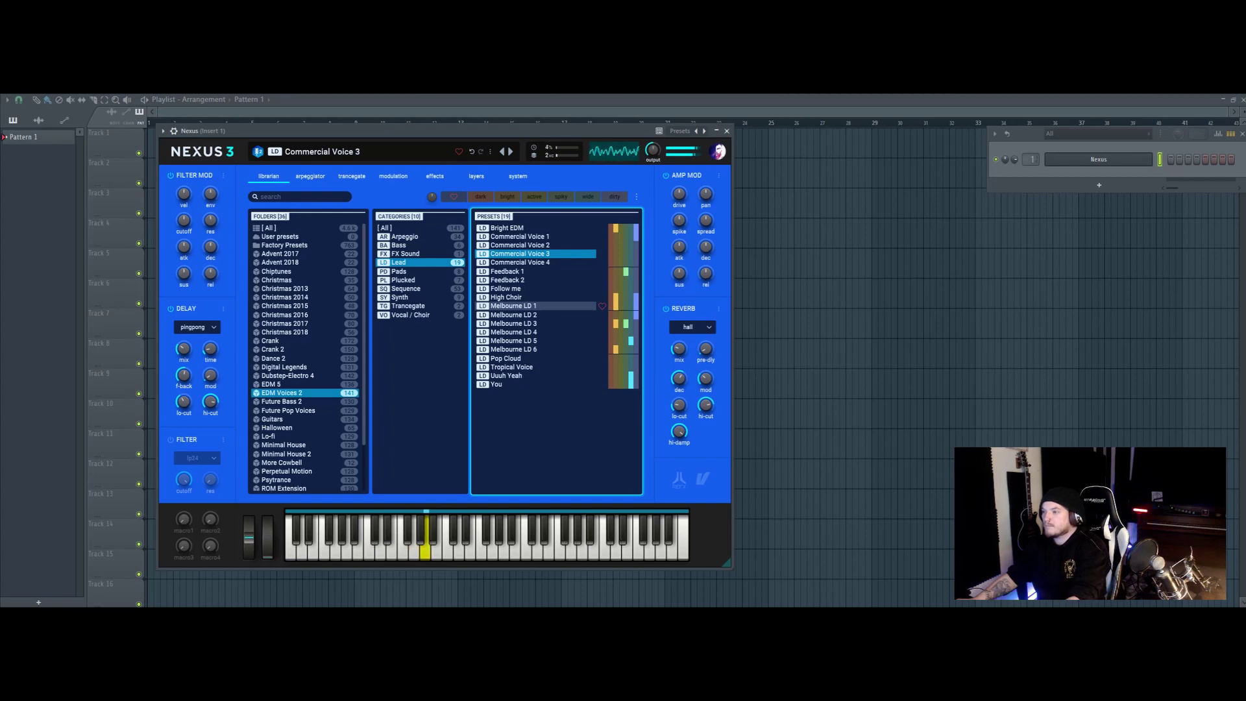
click(410, 315)
click(527, 237)
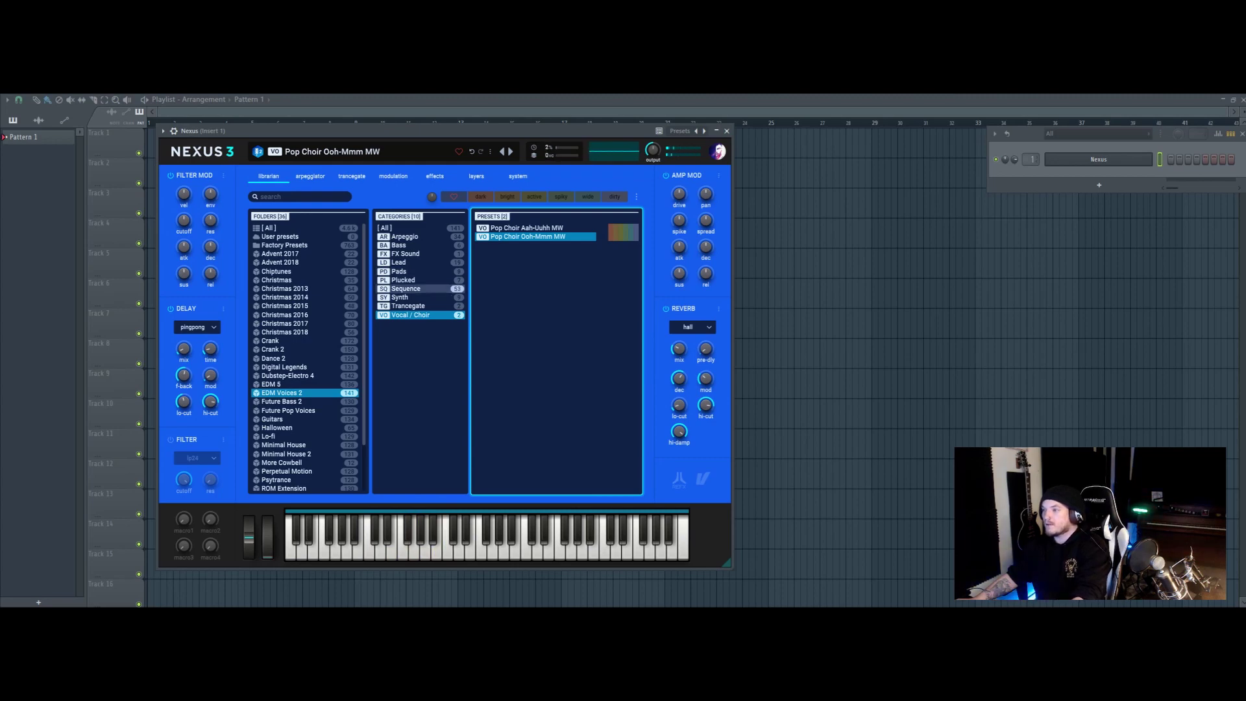
click(405, 288)
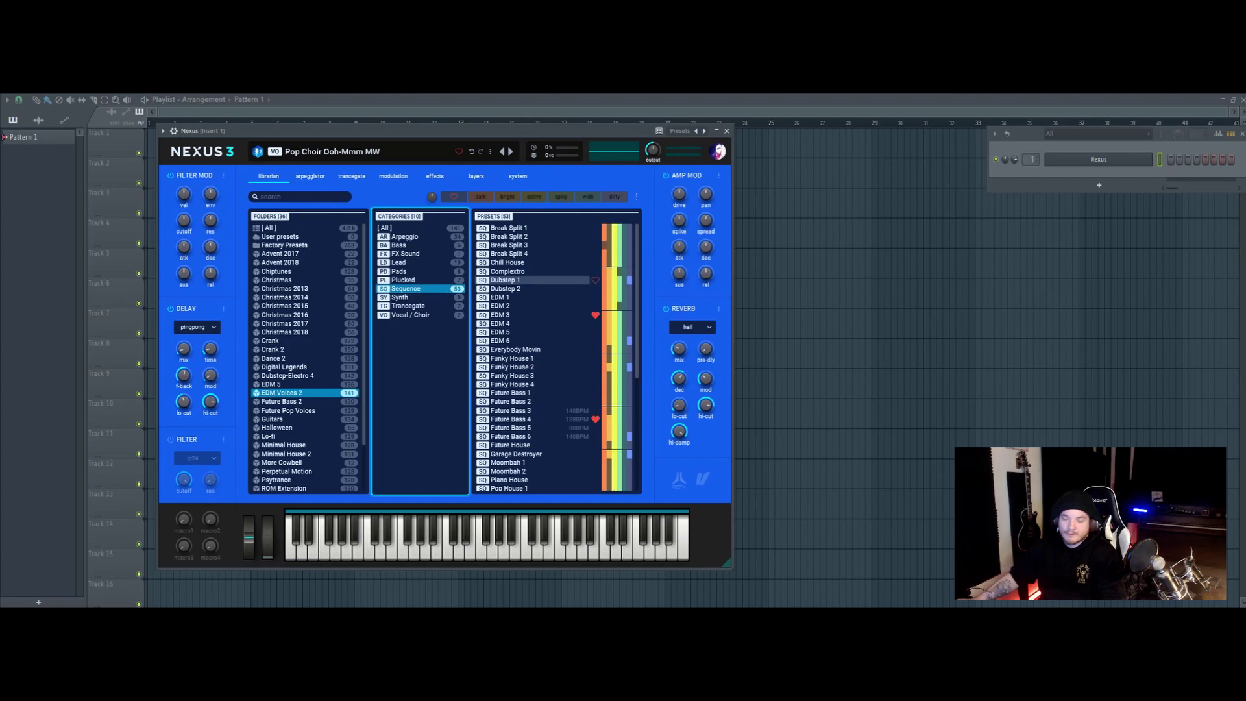
- Audition the Dubstep 1 sequence preset, then select Future Bass 1
click(505, 280)
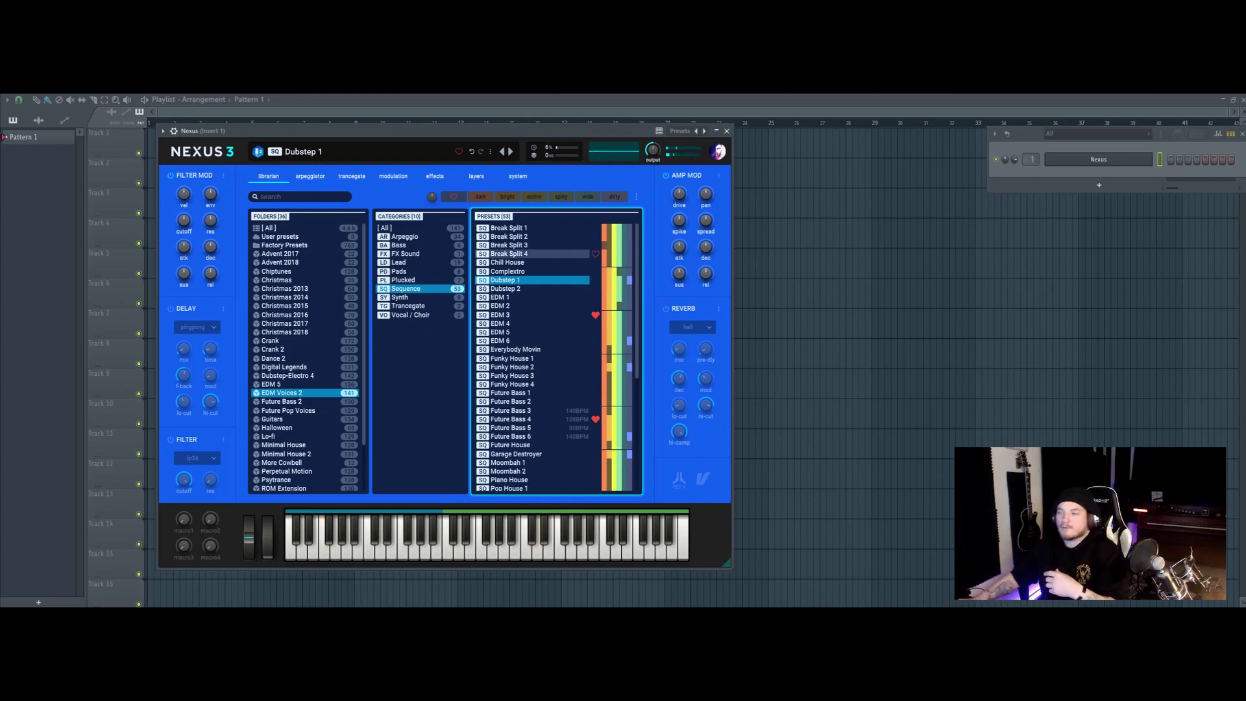
click(510, 393)
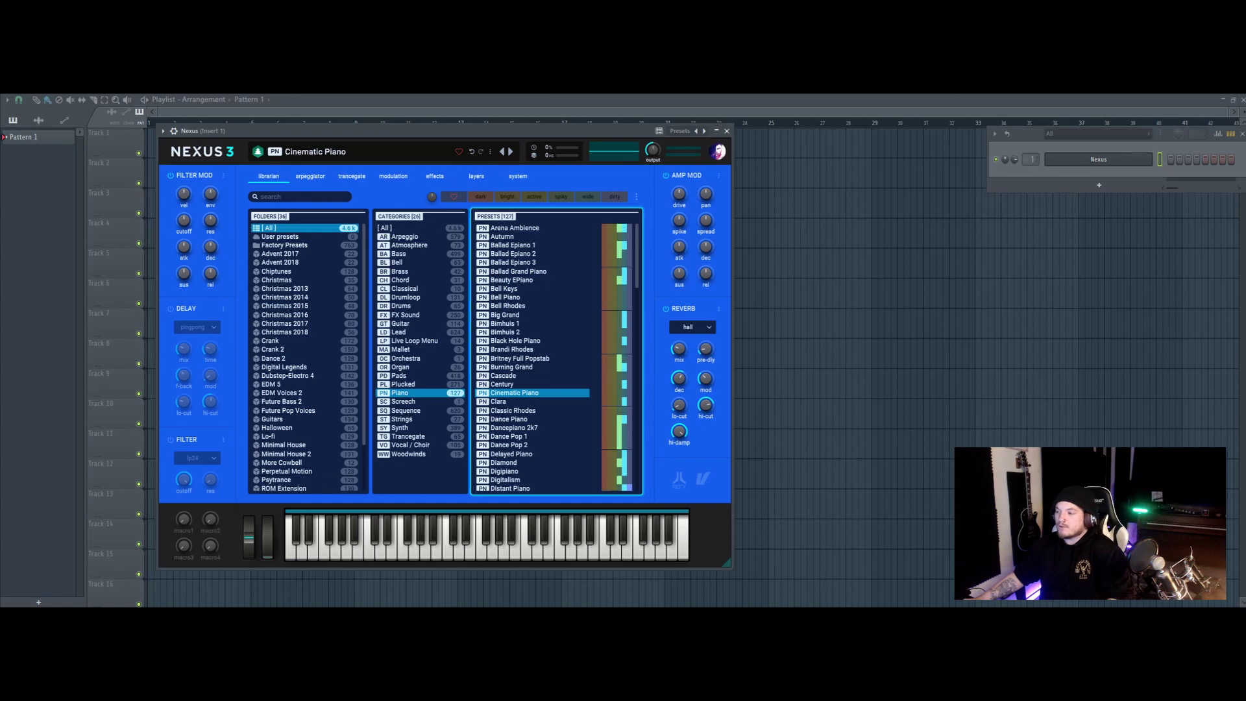
- Return to the refx.com/nexus Expansions page and scroll down past tiles like Future House 2, EDM Leads and NuDisco
key(alt+Tab)
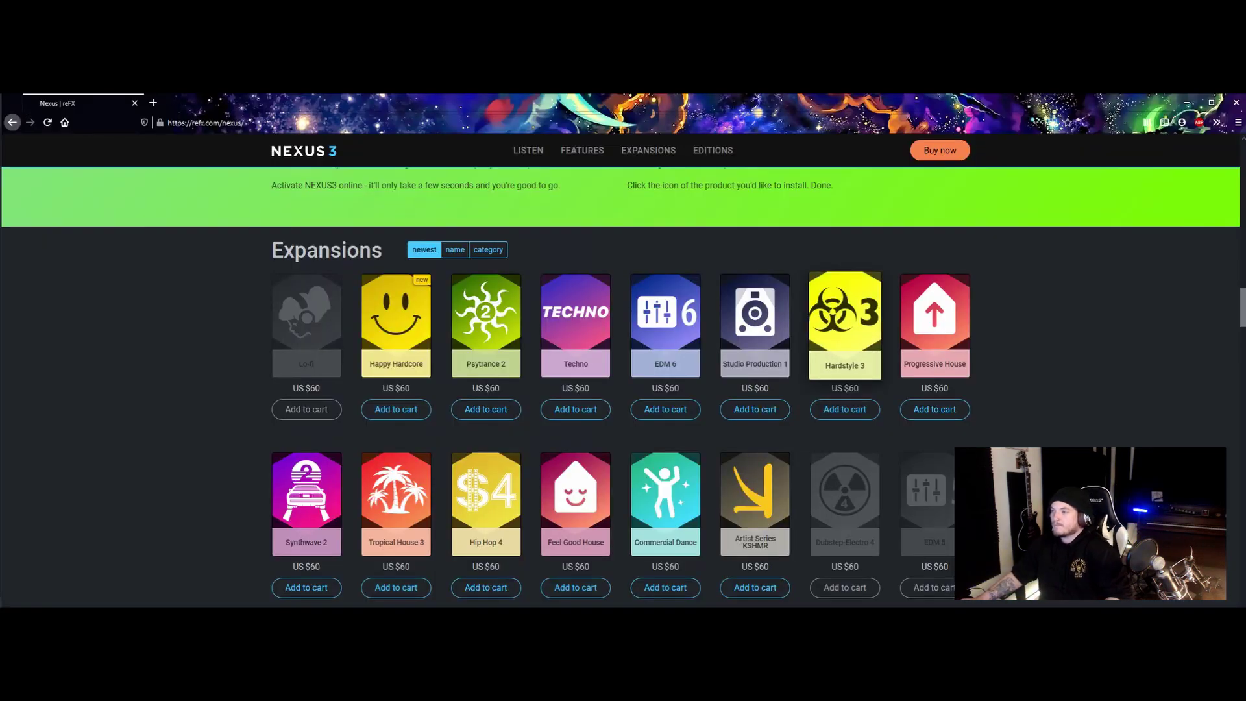
scroll(306, 390, down, 3)
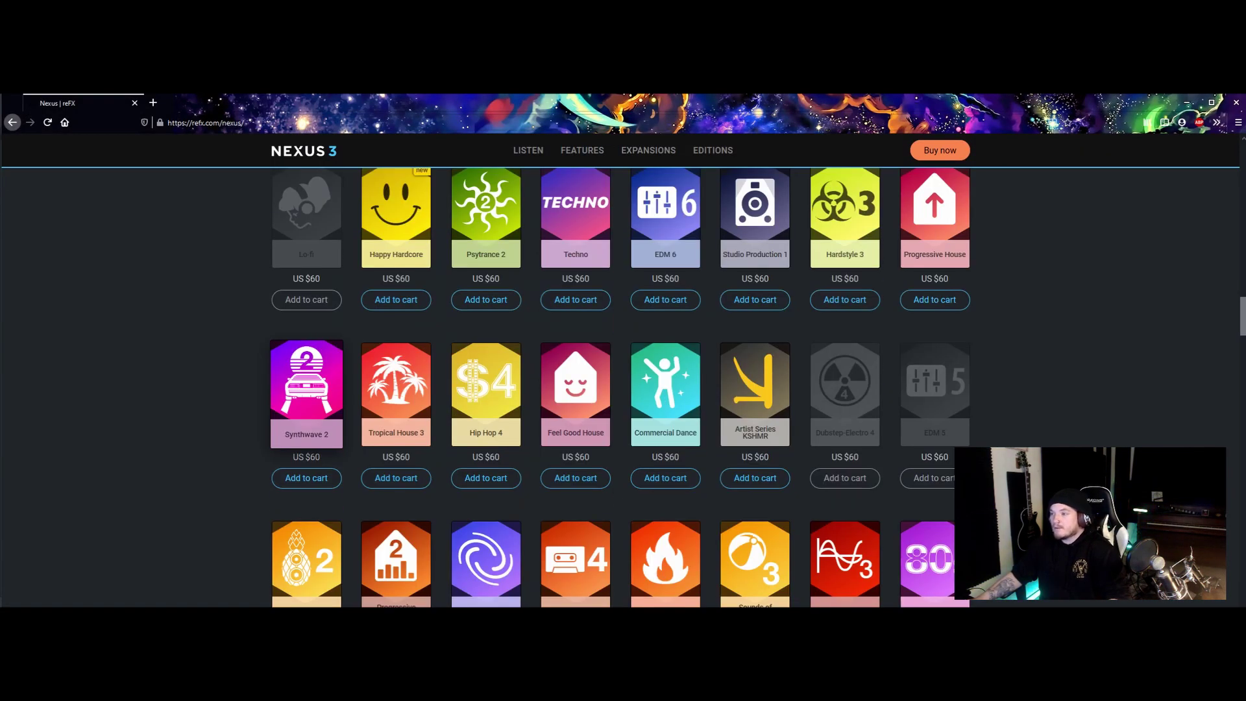
scroll(307, 390, down, 1)
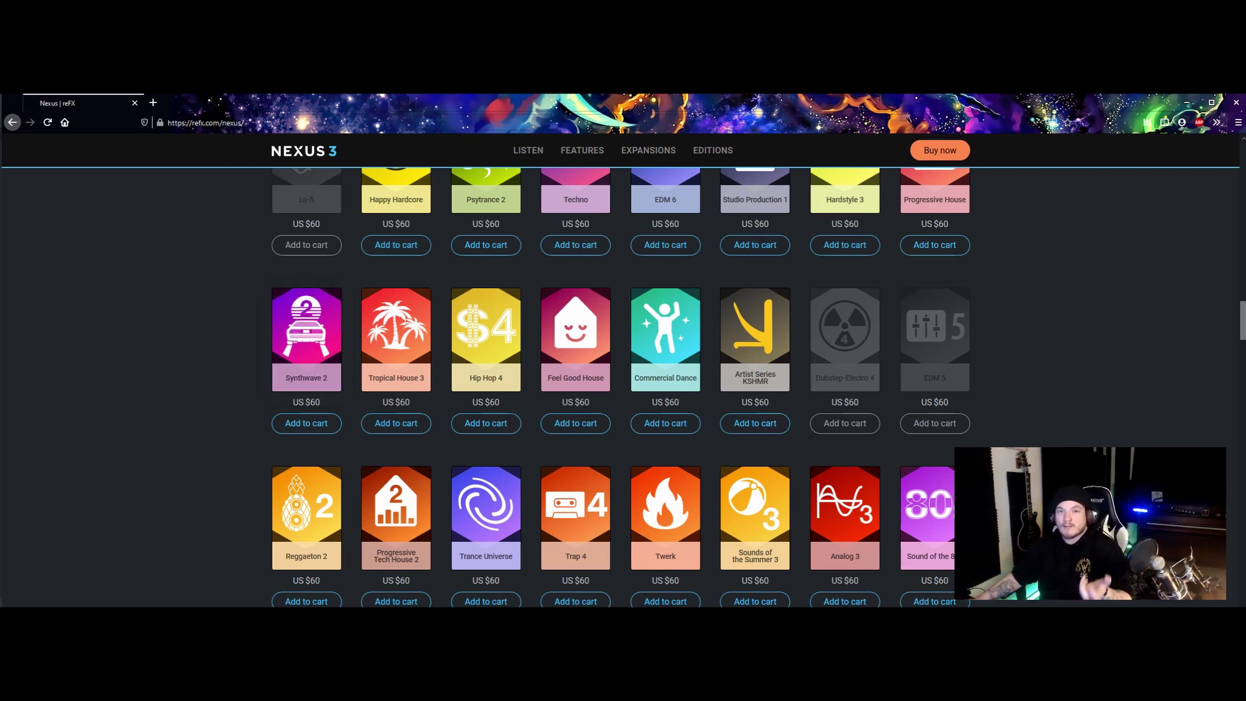
scroll(623, 389, down, 5)
scroll(845, 273, down, 2)
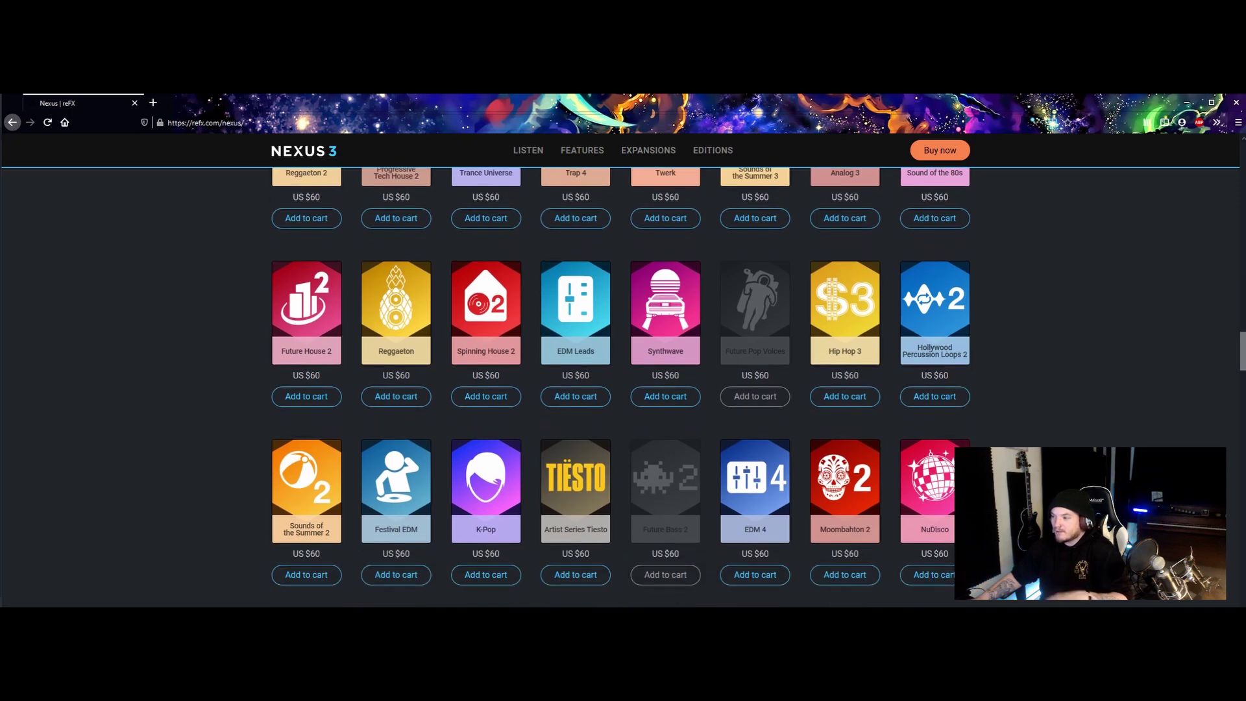